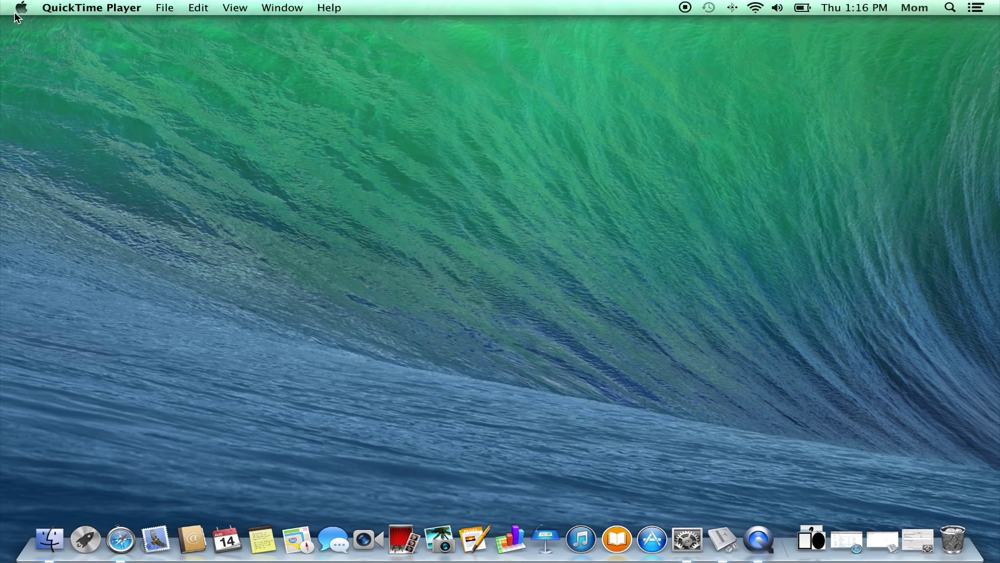
Check the OS X version details in About This Mac, then close the window.
left_click(17, 9)
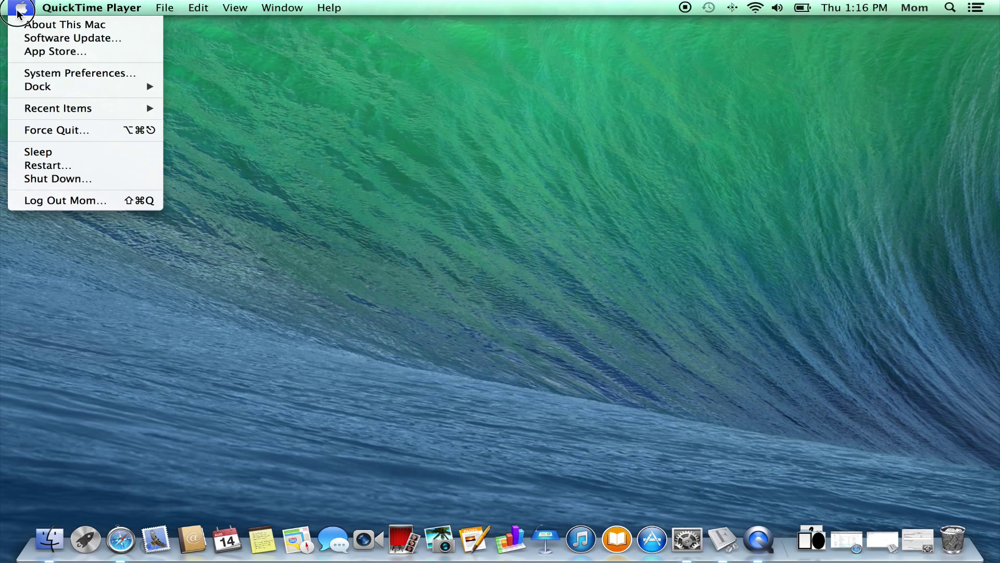
left_click(30, 25)
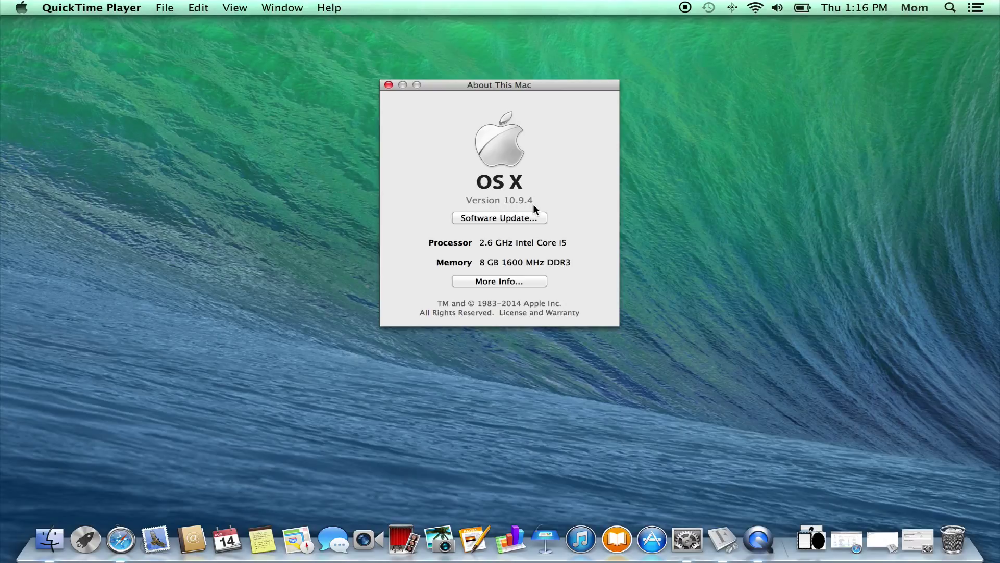
left_click(388, 85)
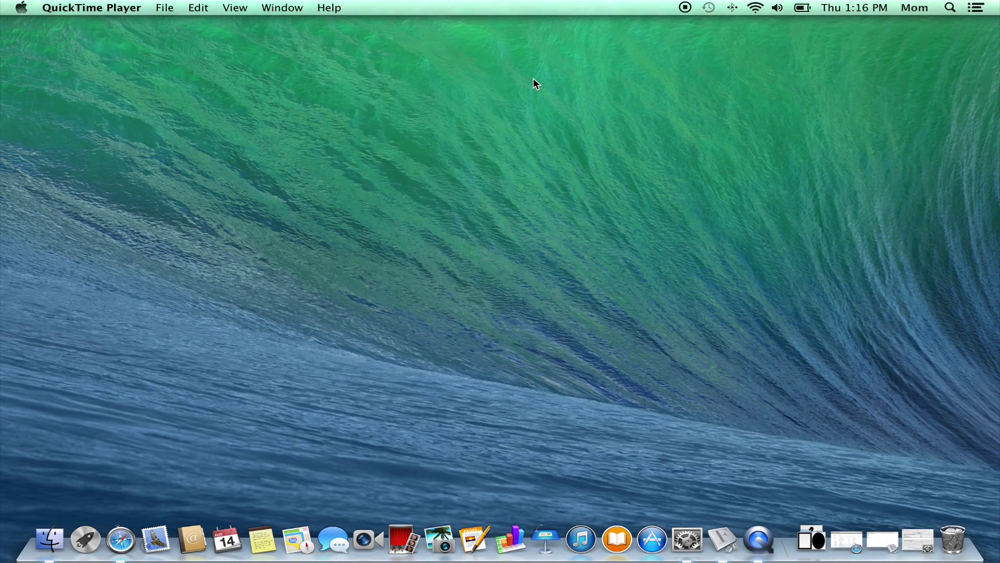
Search Spotlight for 'font' and launch Font Book.
left_click(950, 7)
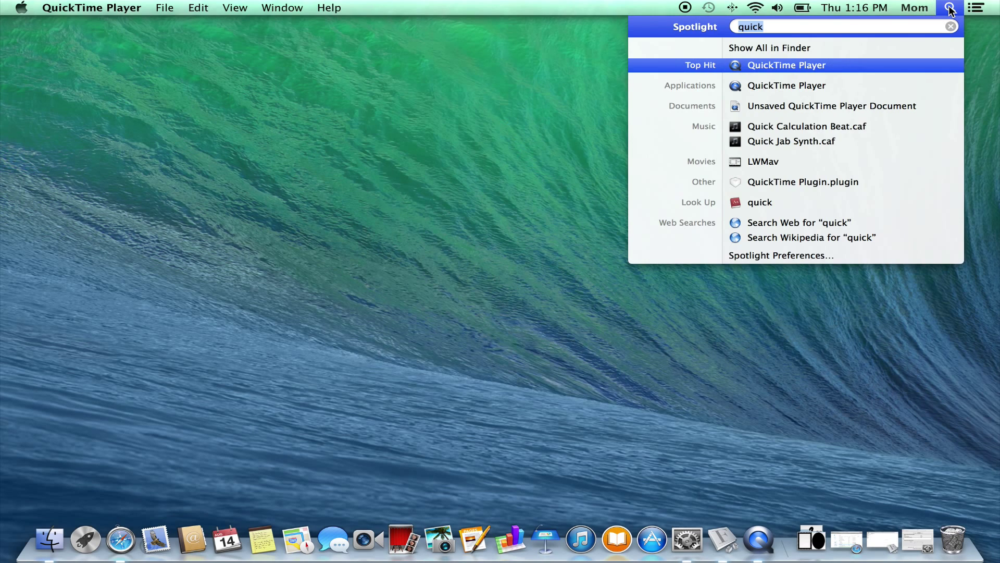
type("font")
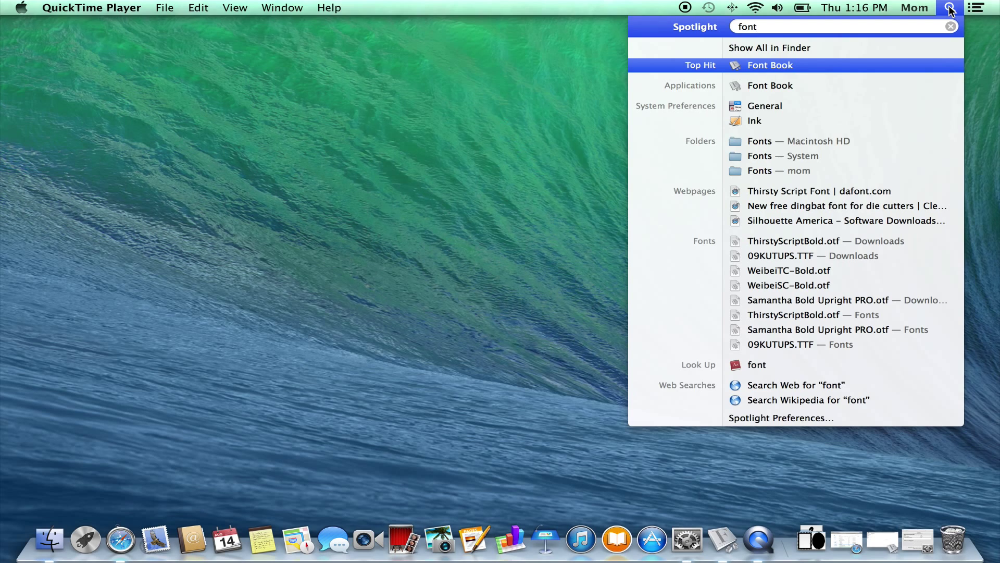
key("Return")
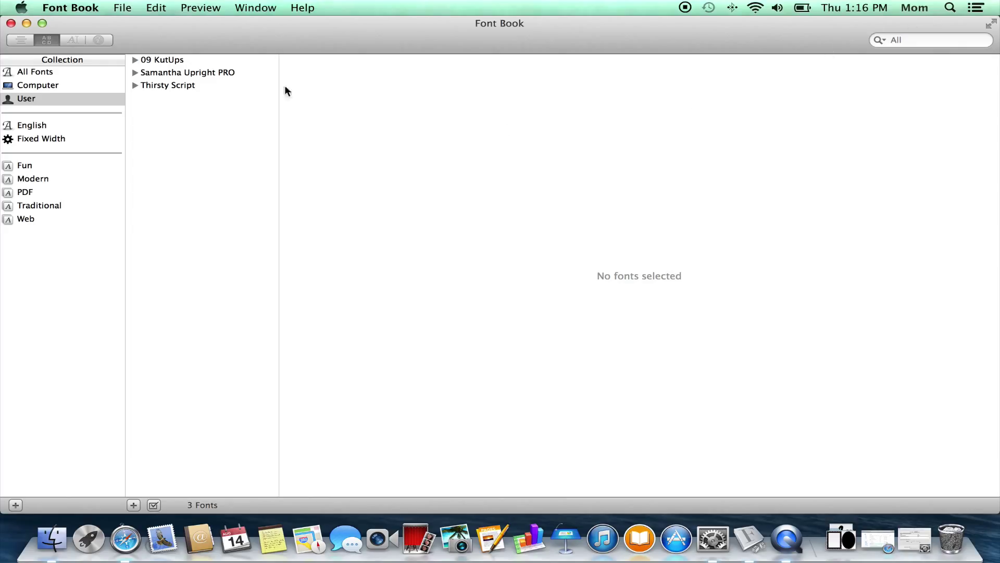
Filter to the User fonts and expand Thirsty Script to reveal its Bold style.
left_click(72, 74)
left_click(75, 98)
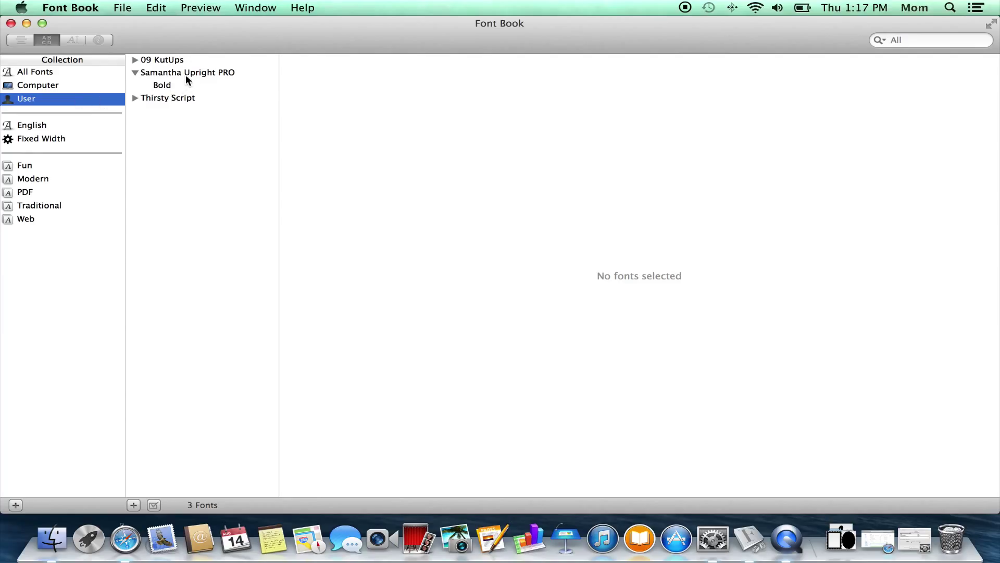
left_click(179, 86)
left_click(179, 98)
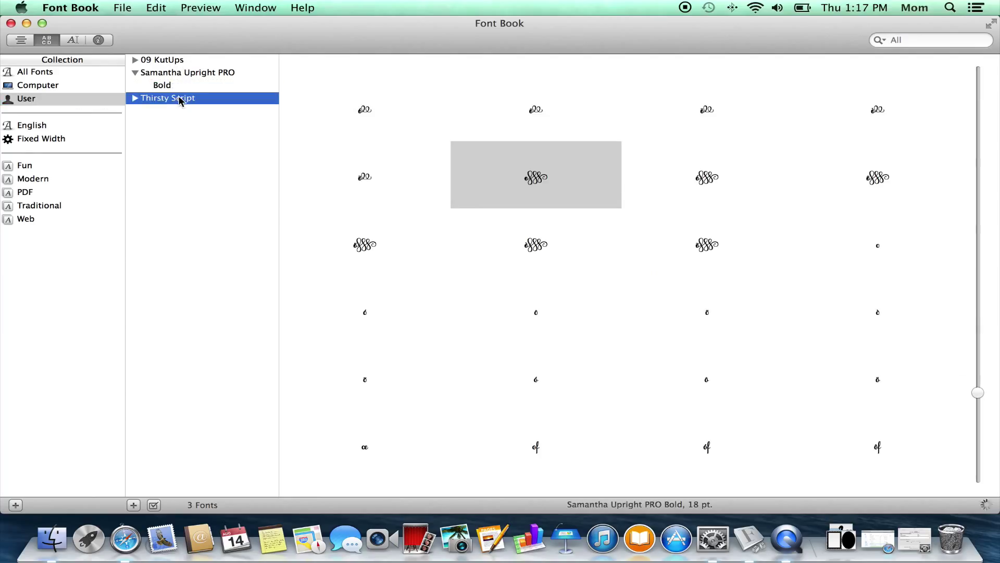
left_click(135, 99)
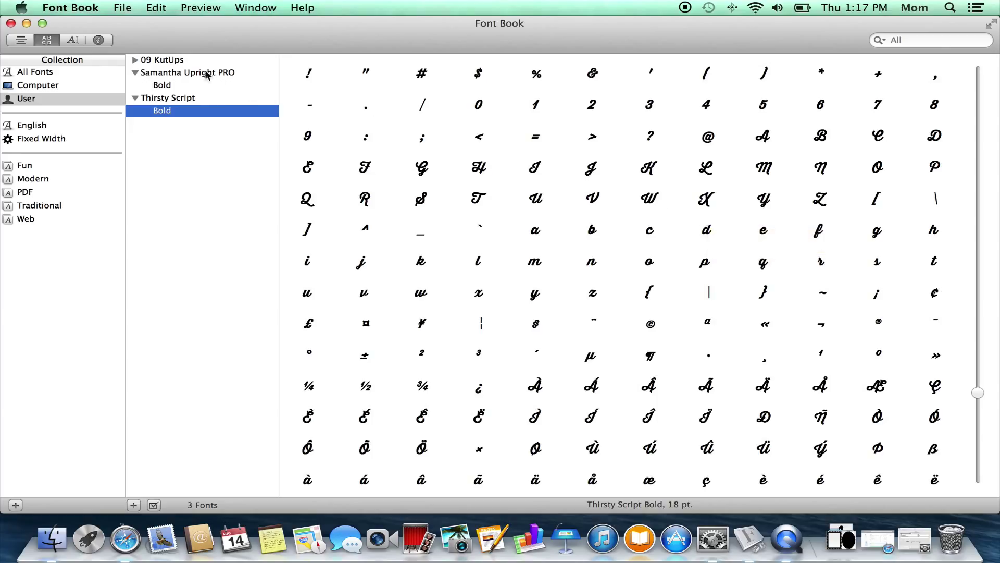
Switch the font preview to the full Repertoire view.
left_click(199, 9)
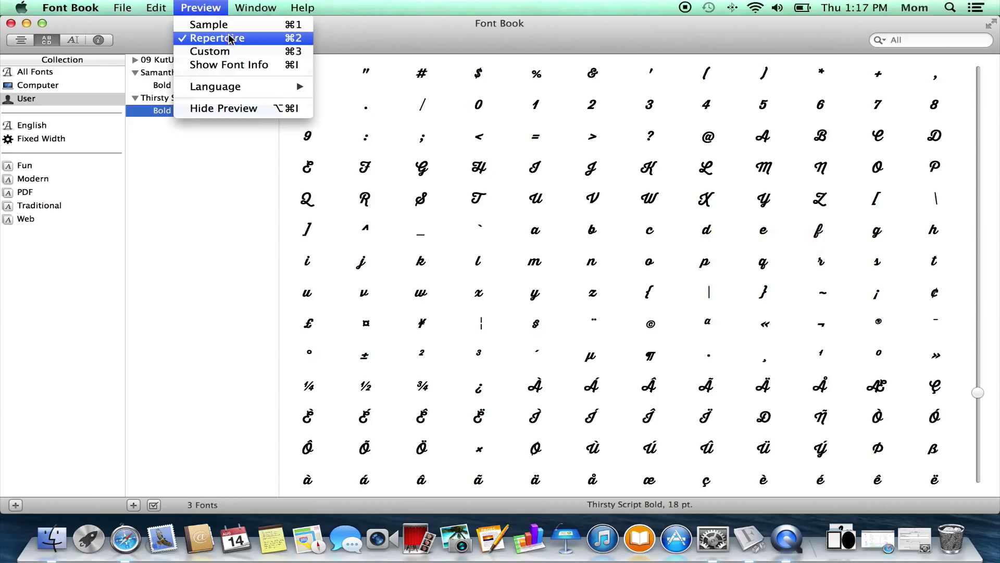
left_click(253, 45)
left_click(51, 45)
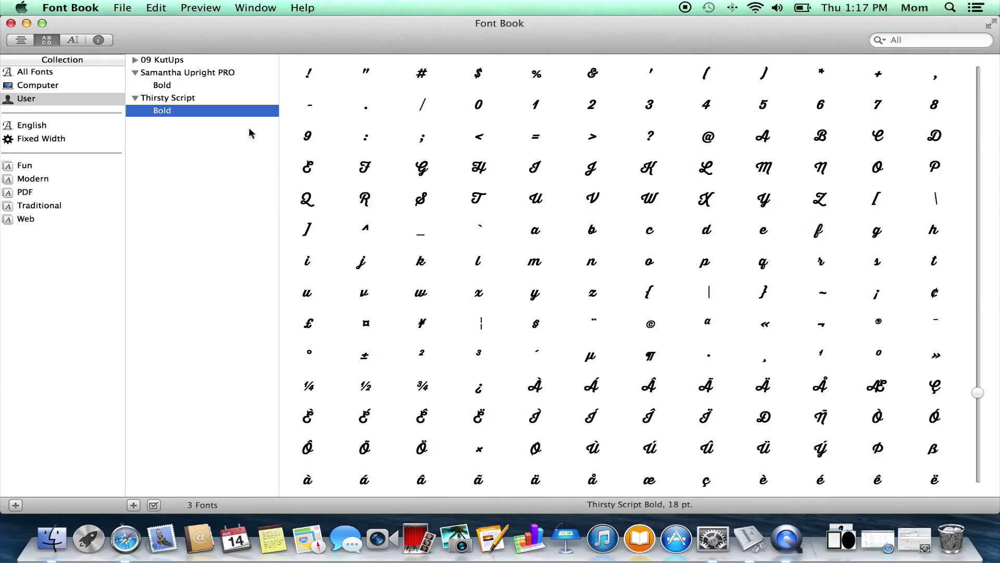
Preview 09 KutUps at 24 pt and copy its dotted-frame dingbat.
left_click(177, 62)
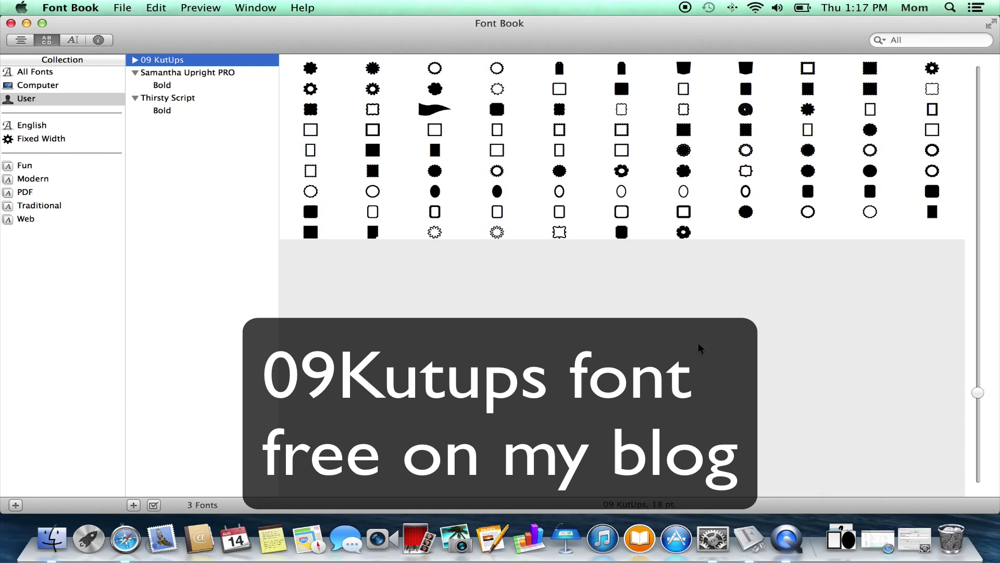
left_click_drag(978, 393, 977, 355)
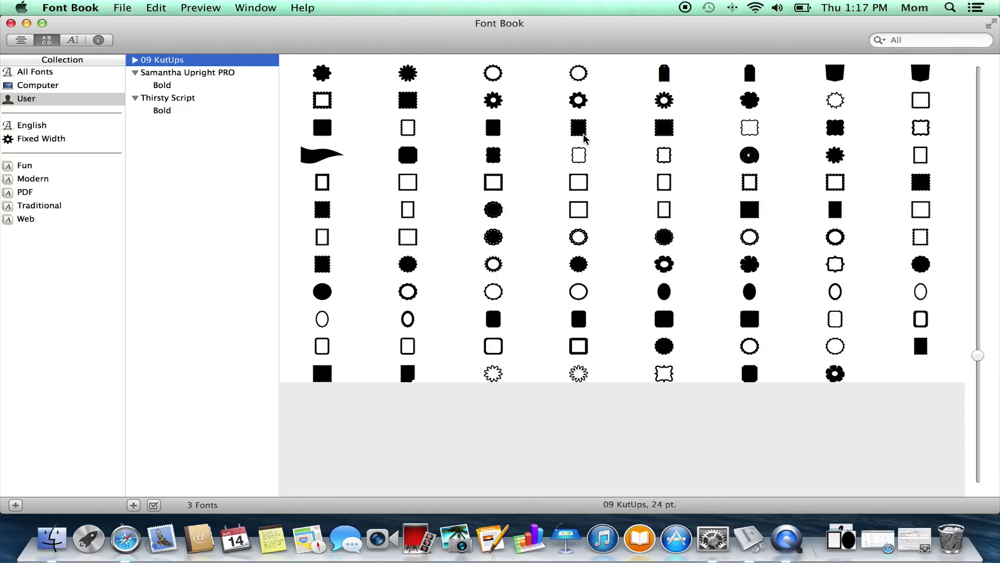
left_click(583, 138)
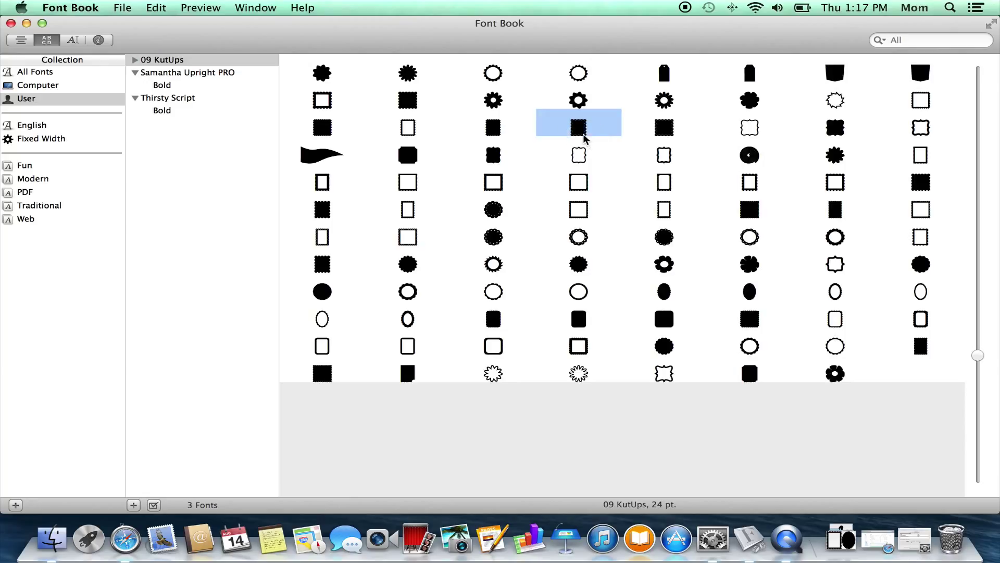
left_click(591, 161)
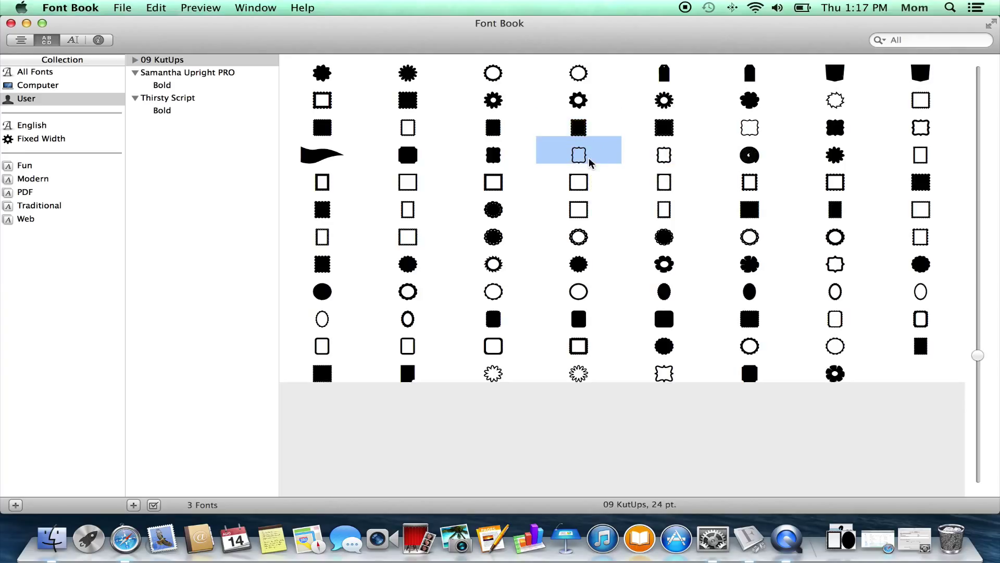
left_click(166, 13)
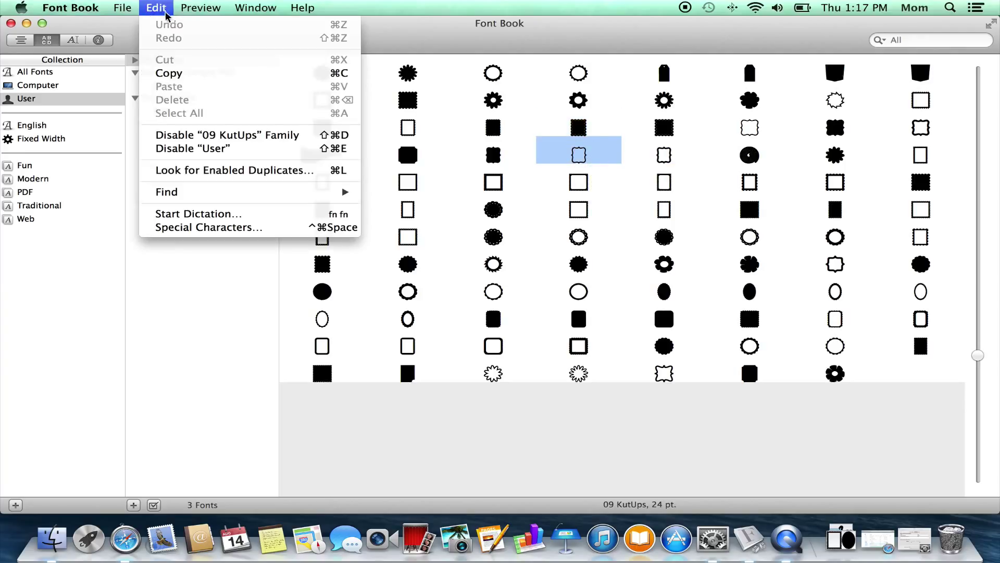
left_click(247, 79)
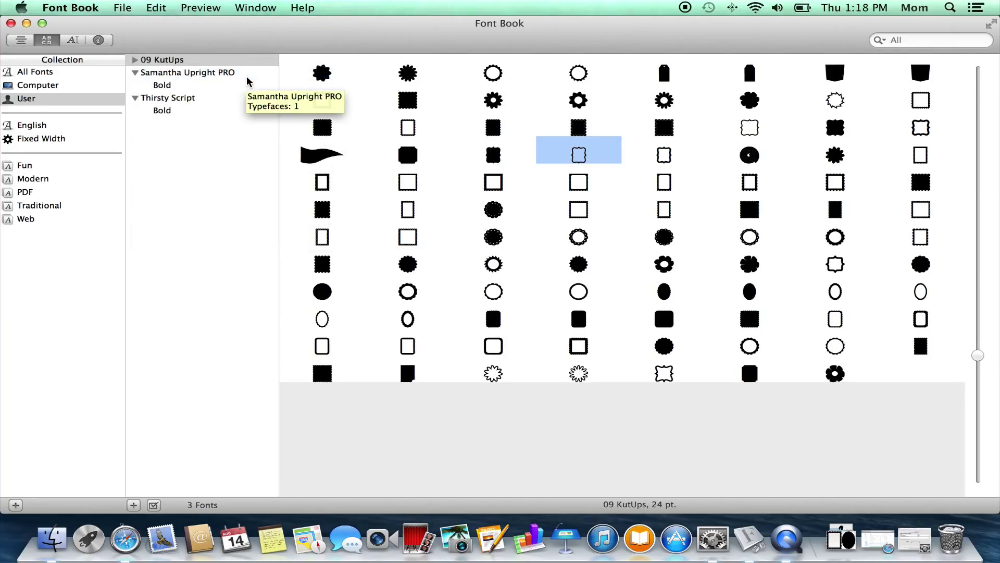
Launch TextEdit via Spotlight ('text') and paste the frame dingbat into the new document.
left_click(951, 9)
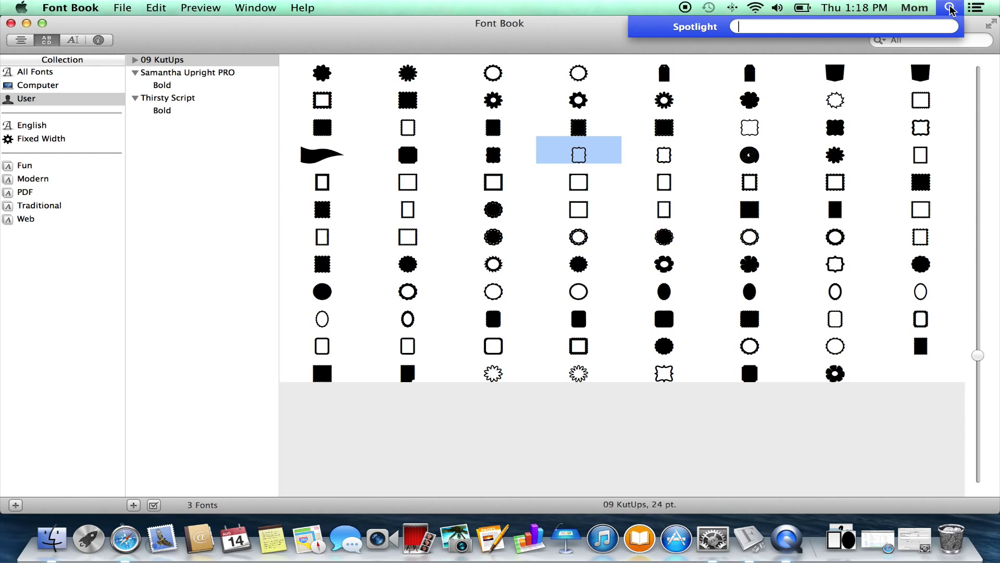
type("text")
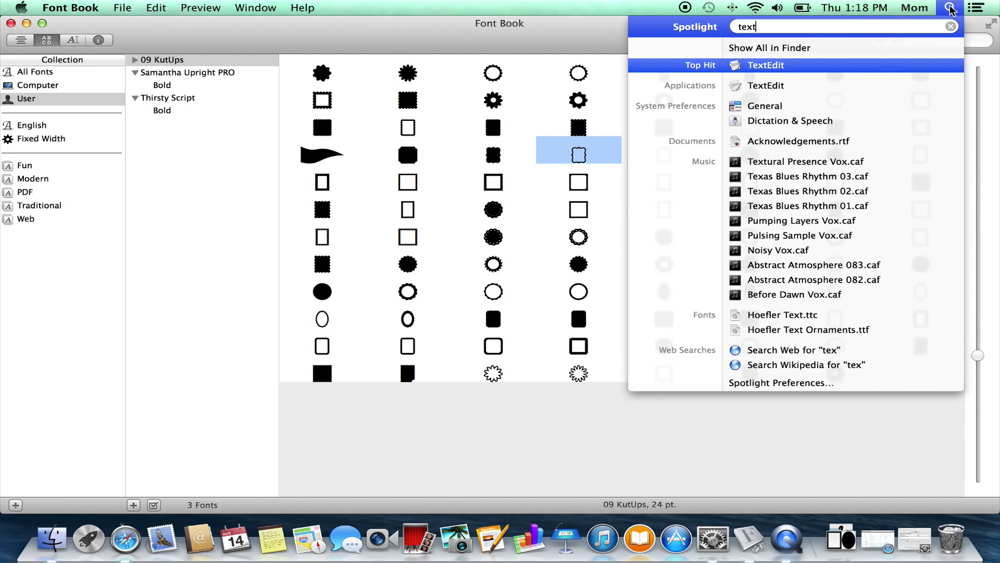
key("Return")
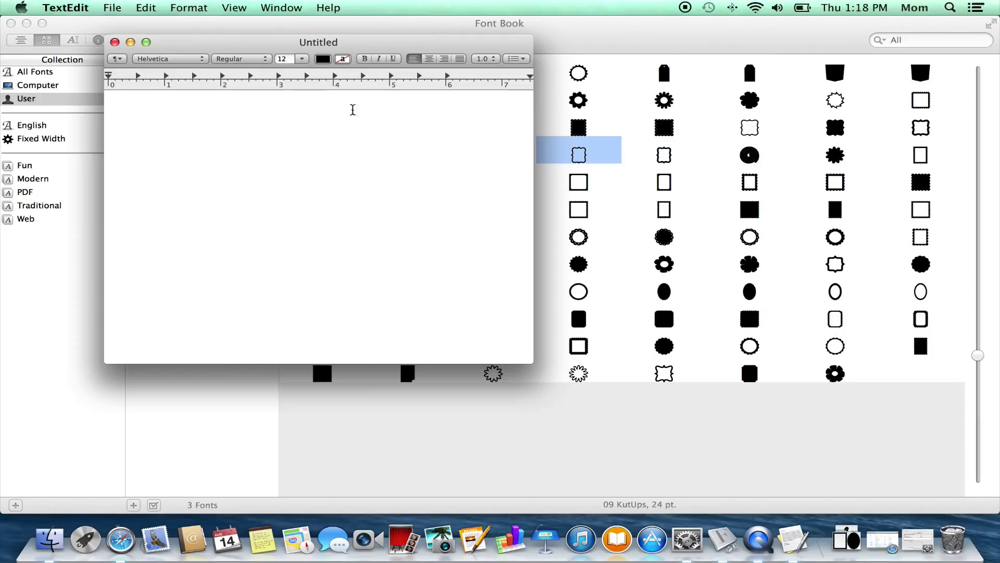
left_click(144, 9)
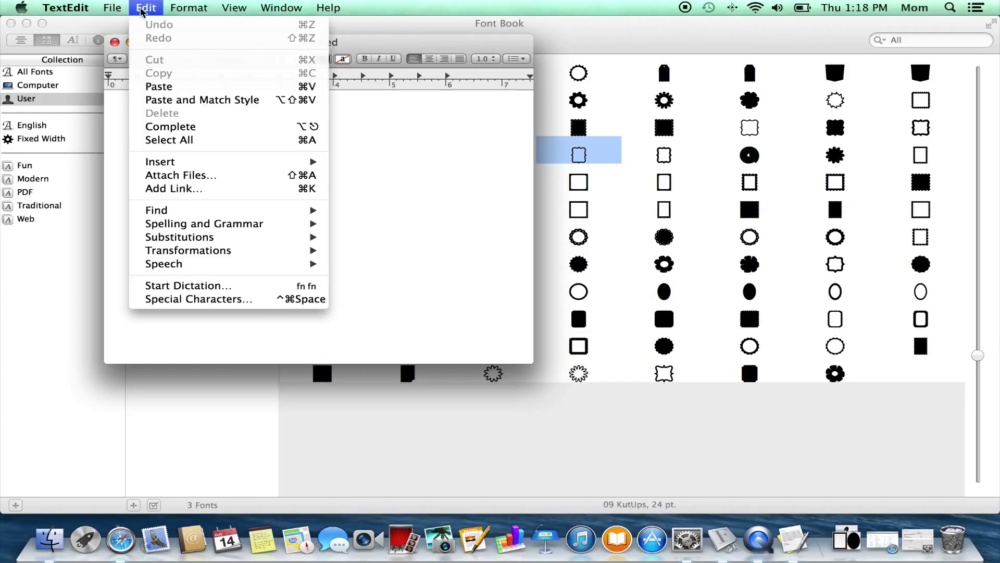
left_click(206, 87)
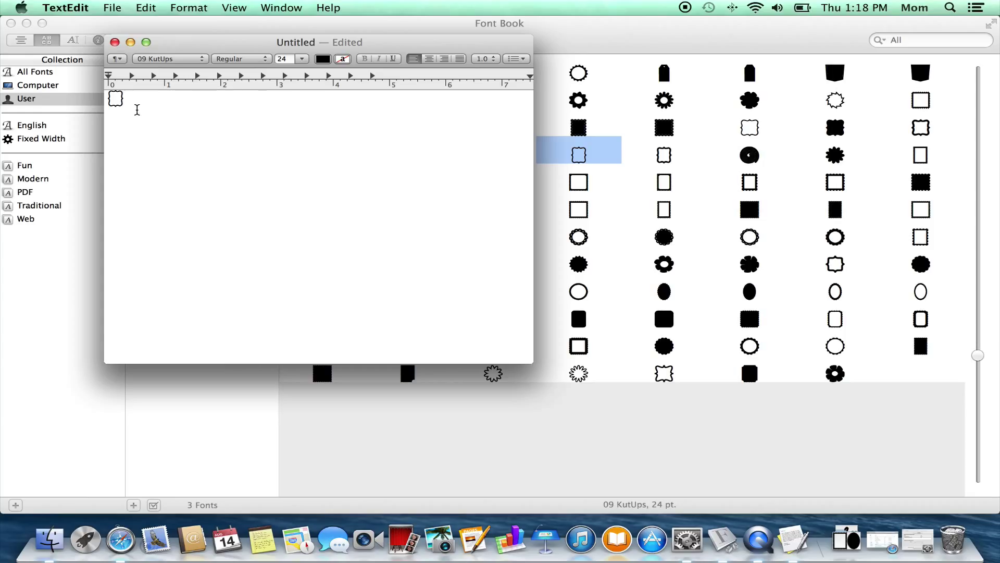
Arrange the TextEdit document and Font Book windows side by side.
left_click_drag(202, 47, 880, 82)
left_click_drag(750, 52, 437, 50)
left_click_drag(880, 77, 803, 78)
Drag the flower, scalloped ring and oval dingbats into the document after the frame.
left_click_drag(357, 273, 807, 220)
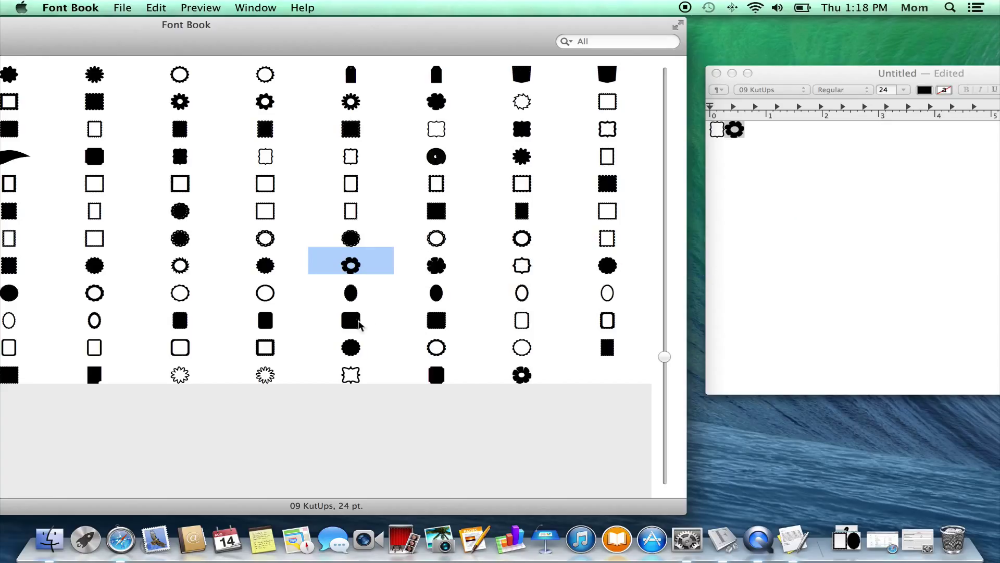
left_click_drag(268, 374, 822, 167)
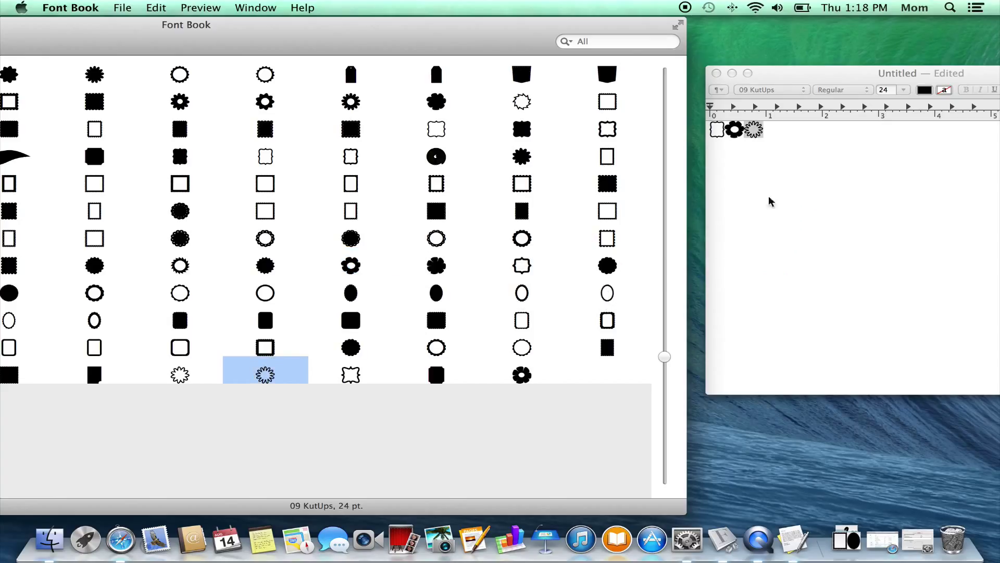
left_click_drag(525, 295, 821, 158)
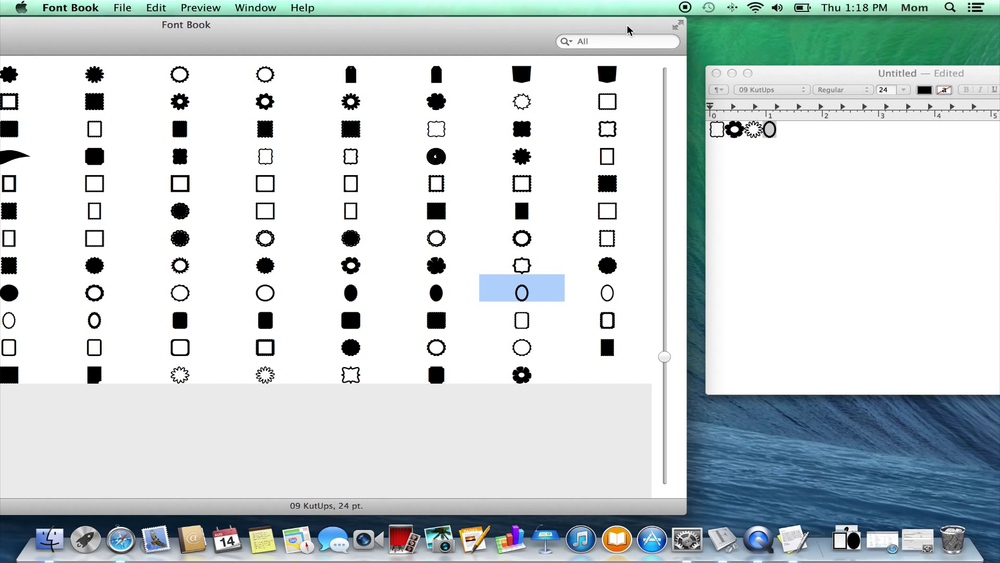
left_click_drag(627, 30, 943, 29)
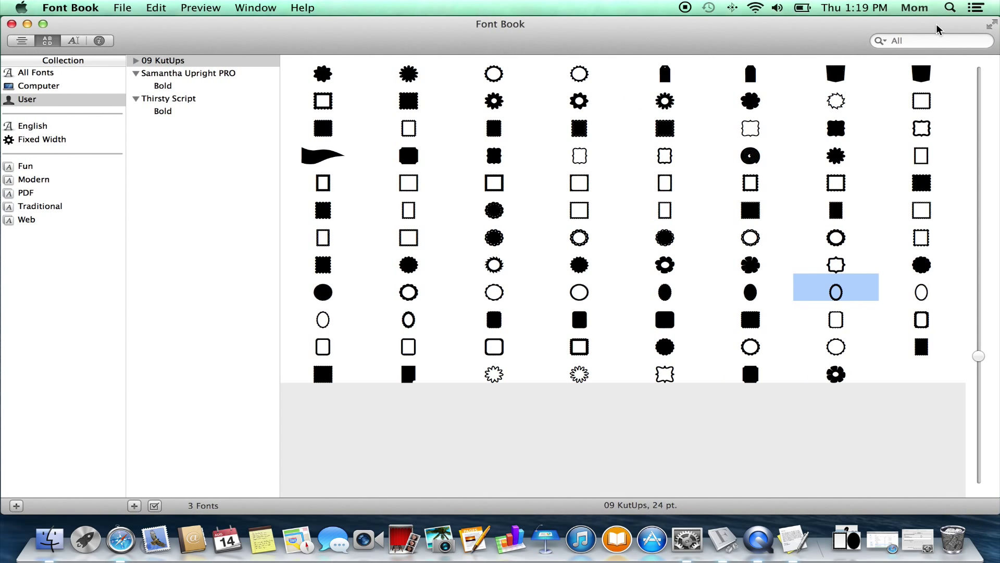
Drag the Thirsty Script 'Dr' ligature into the document after the oval dingbat.
left_click(207, 98)
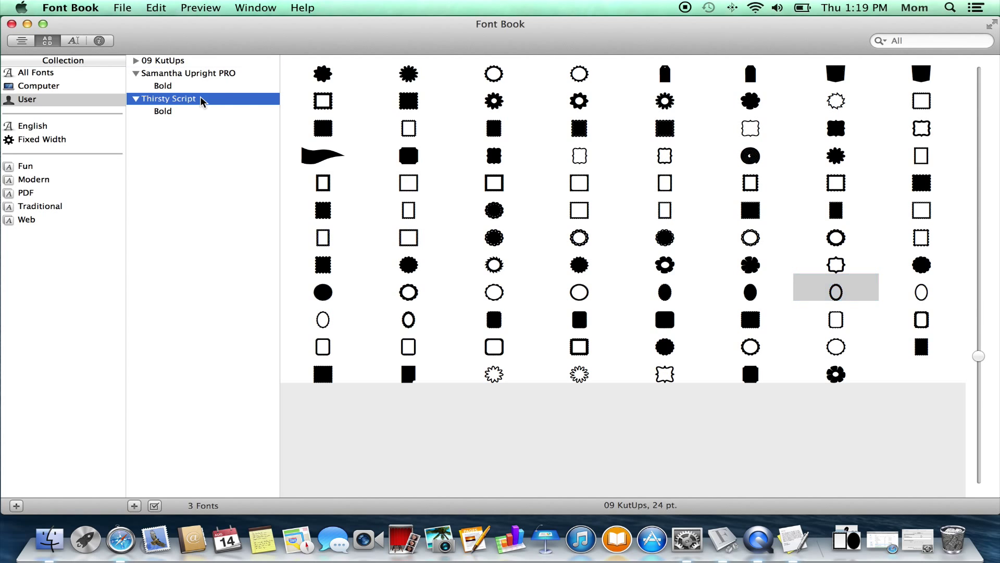
scroll(759, 291, "down", 3)
scroll(759, 292, "down", 15)
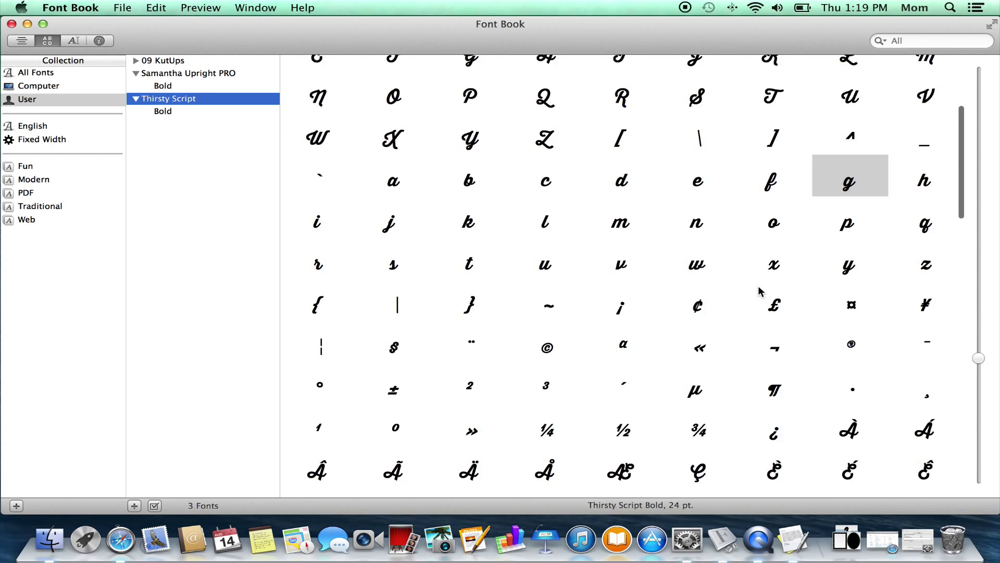
scroll(758, 286, "down", 10)
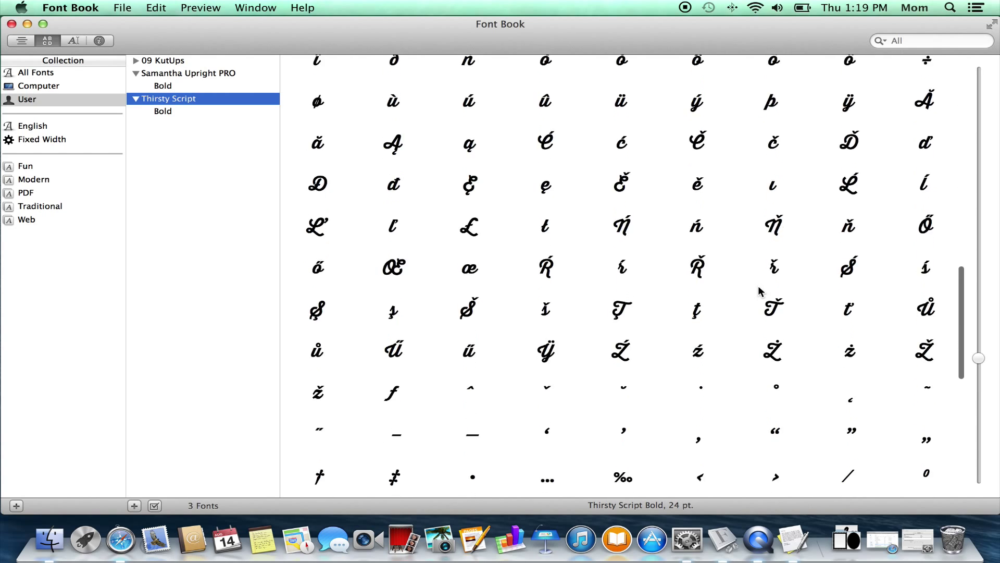
scroll(759, 291, "down", 4)
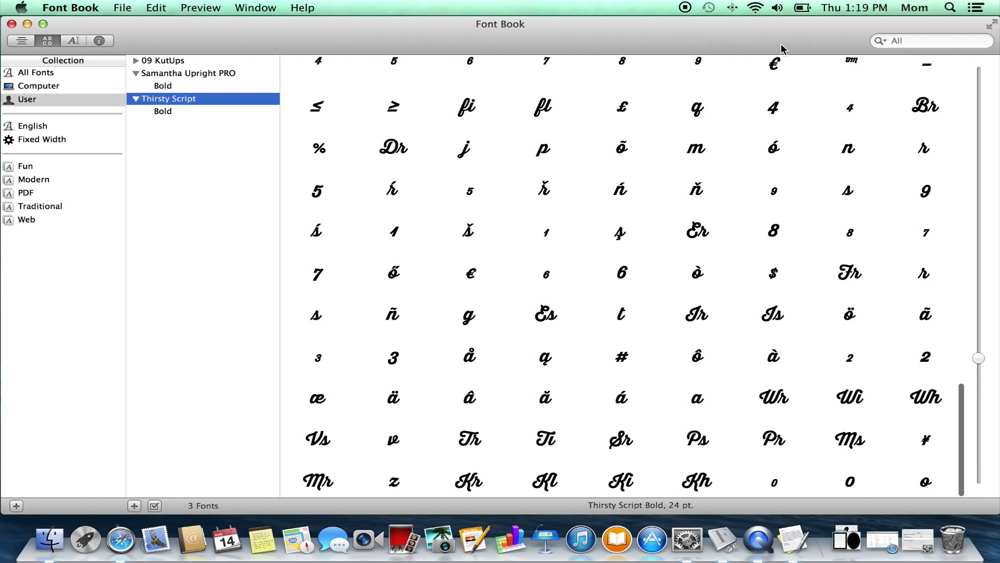
left_click_drag(759, 41, 509, 5)
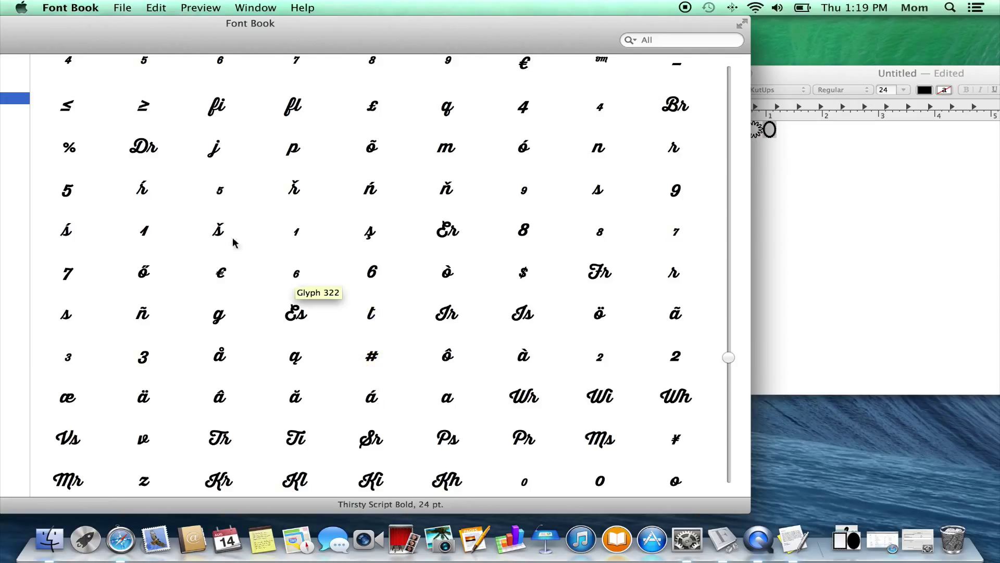
left_click_drag(155, 152, 876, 160)
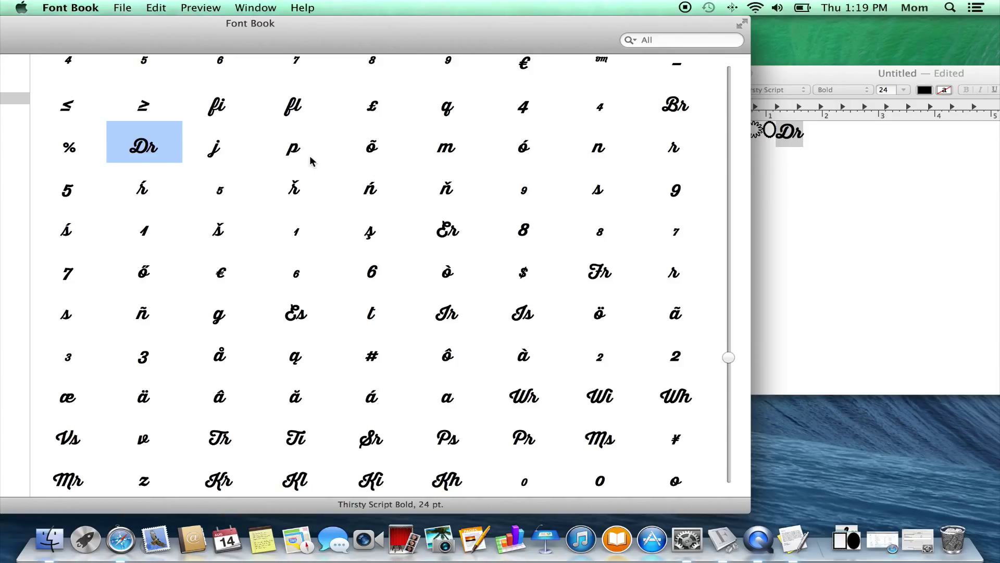
Move Font Book back over the document so its collections and user font list show.
scroll(241, 170, "up", 1)
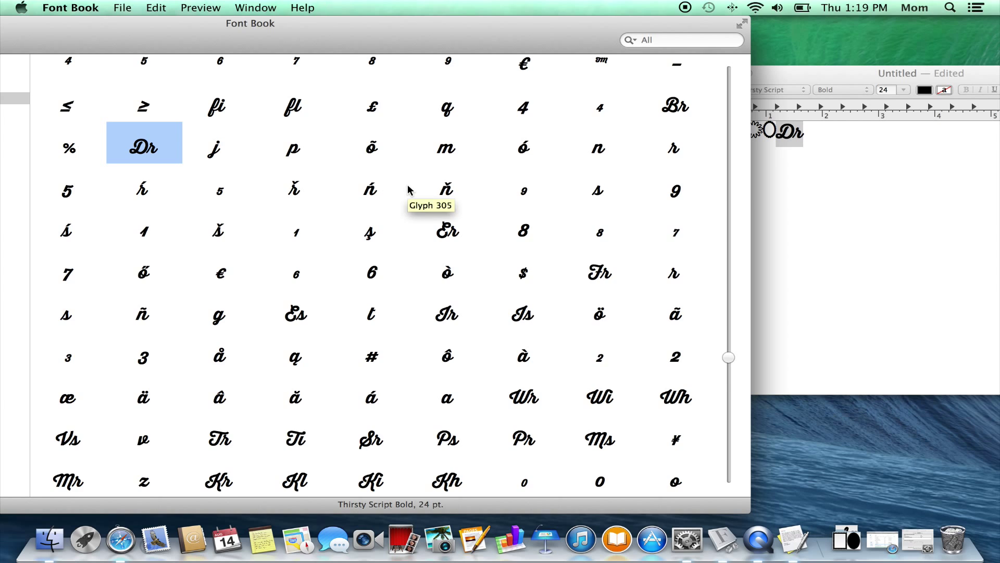
scroll(408, 186, "up", 15)
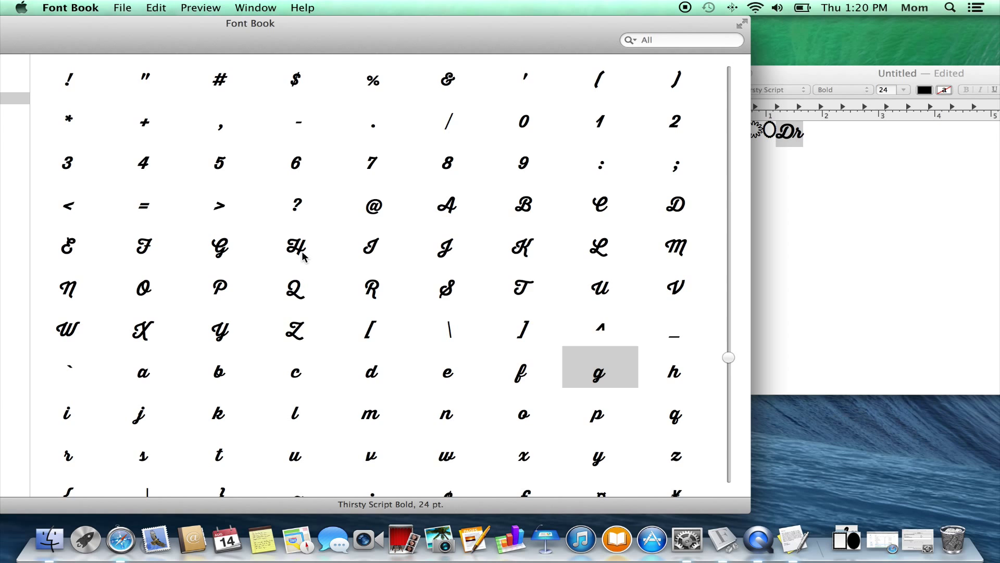
scroll(410, 286, "down", 20)
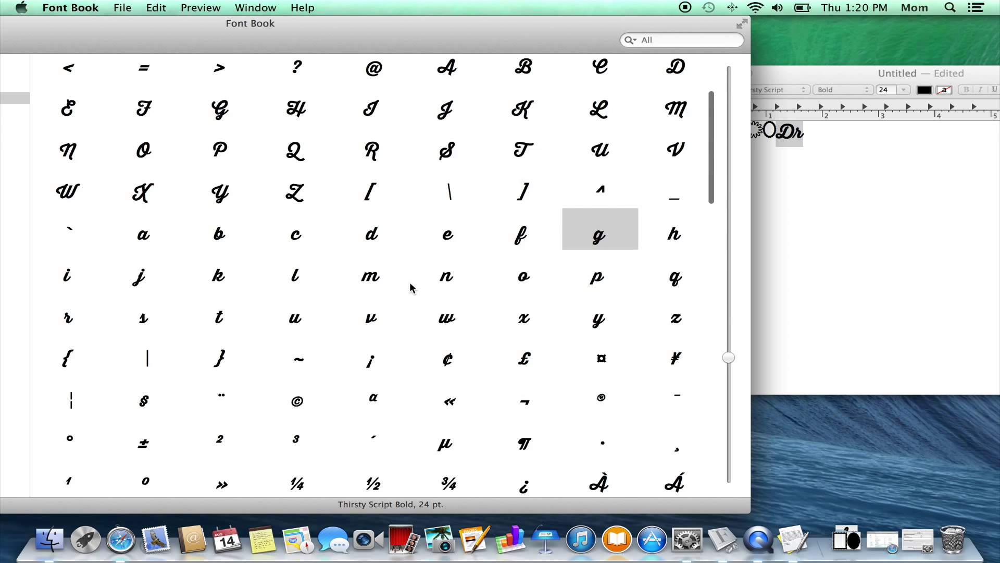
scroll(410, 285, "down", 5)
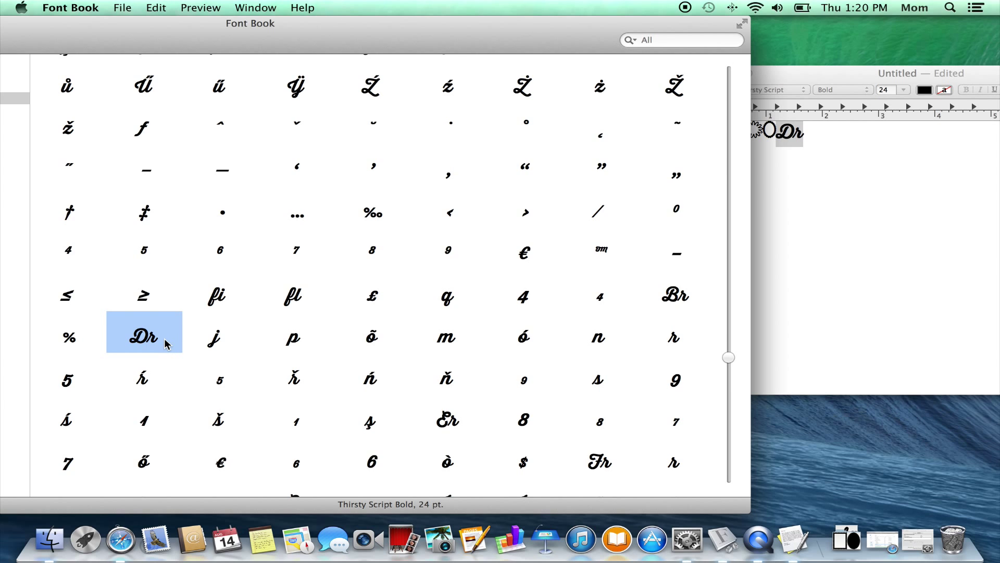
left_click_drag(471, 44, 717, 43)
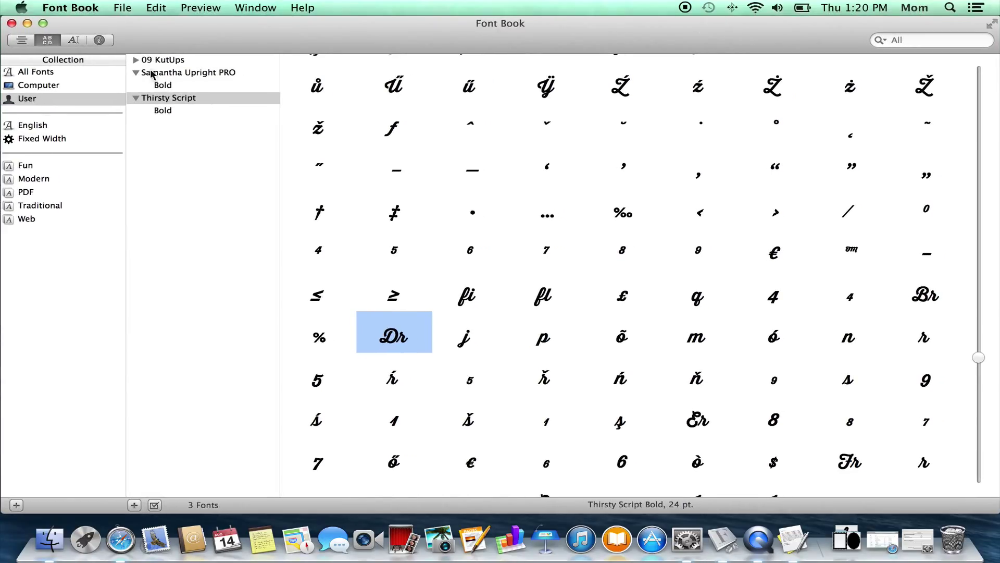
Preview Samantha Upright PRO at 10 pt and scroll down to its swash M variants.
left_click(204, 74)
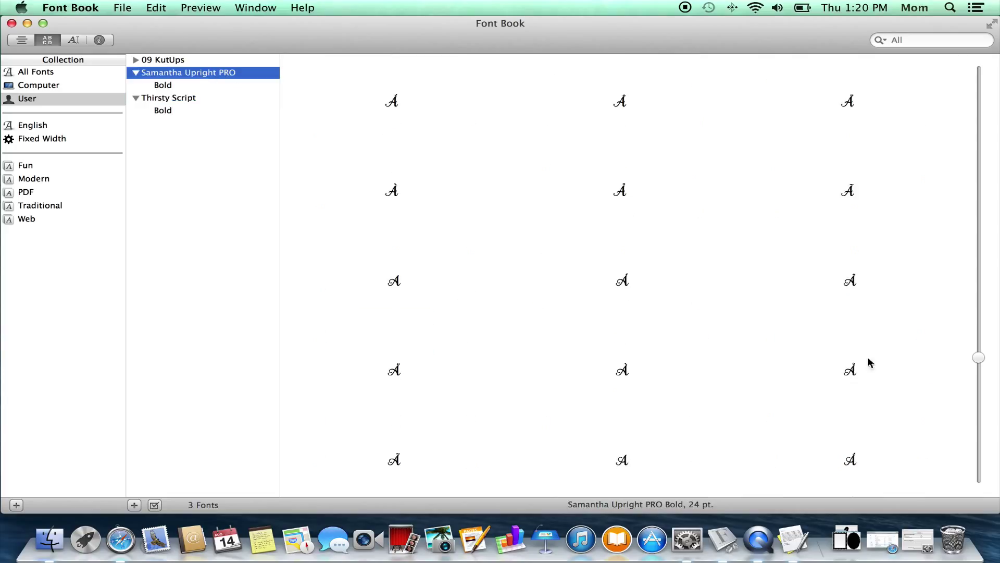
left_click_drag(979, 359, 978, 464)
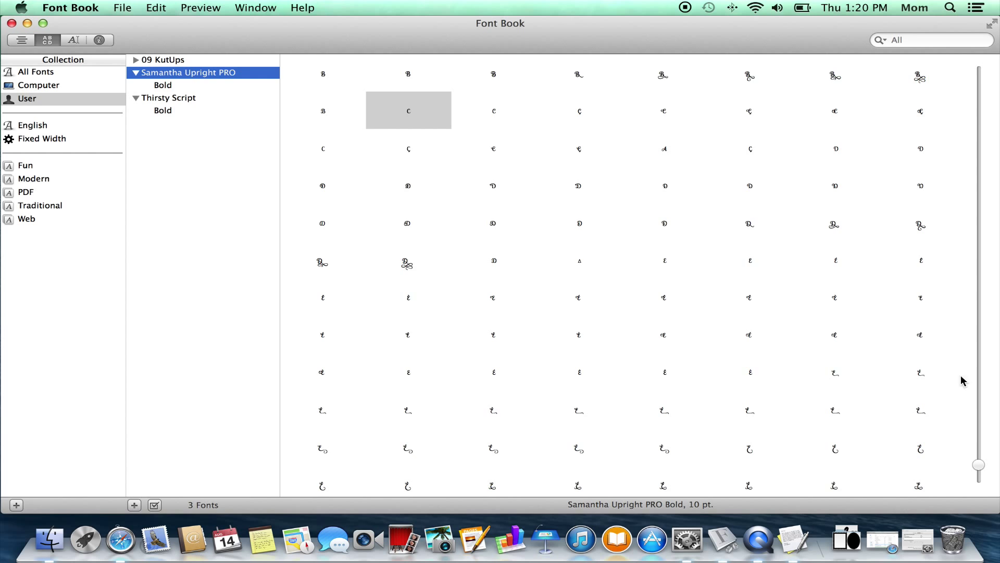
scroll(861, 286, "down", 5)
scroll(861, 286, "down", 10)
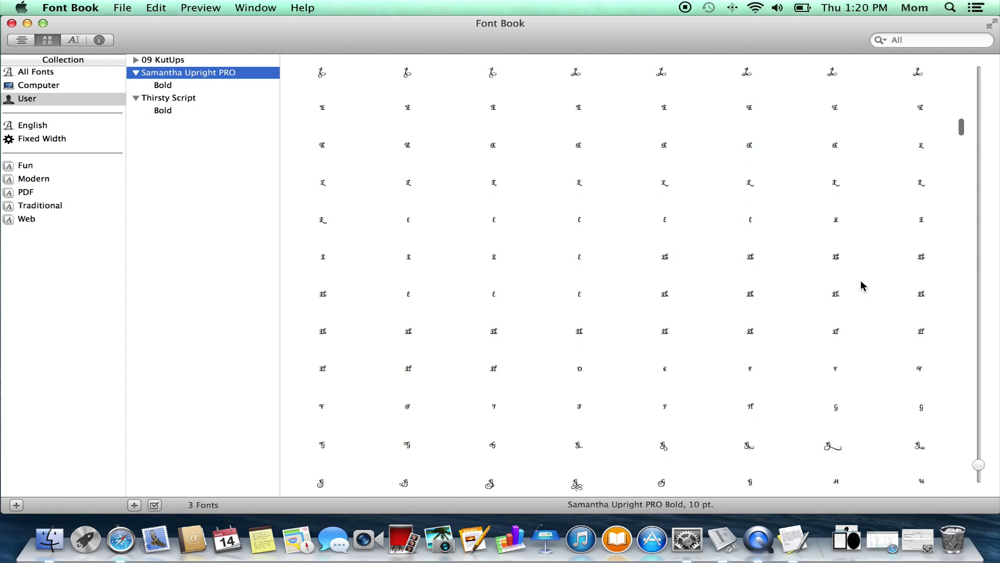
scroll(861, 285, "down", 8)
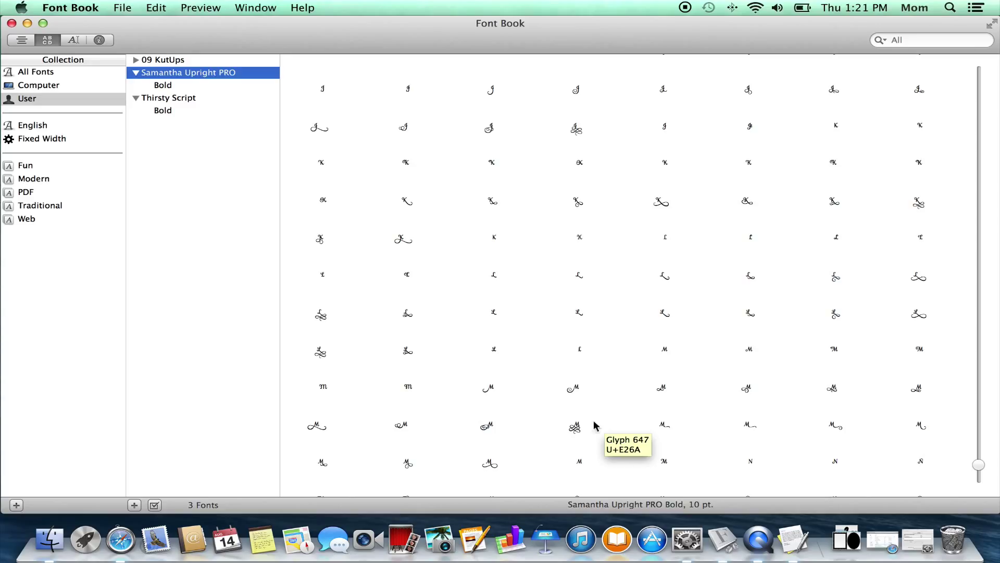
Paste the ornate Samantha swash M after the Dr ligature in TextEdit.
left_click(575, 434)
left_click(797, 542)
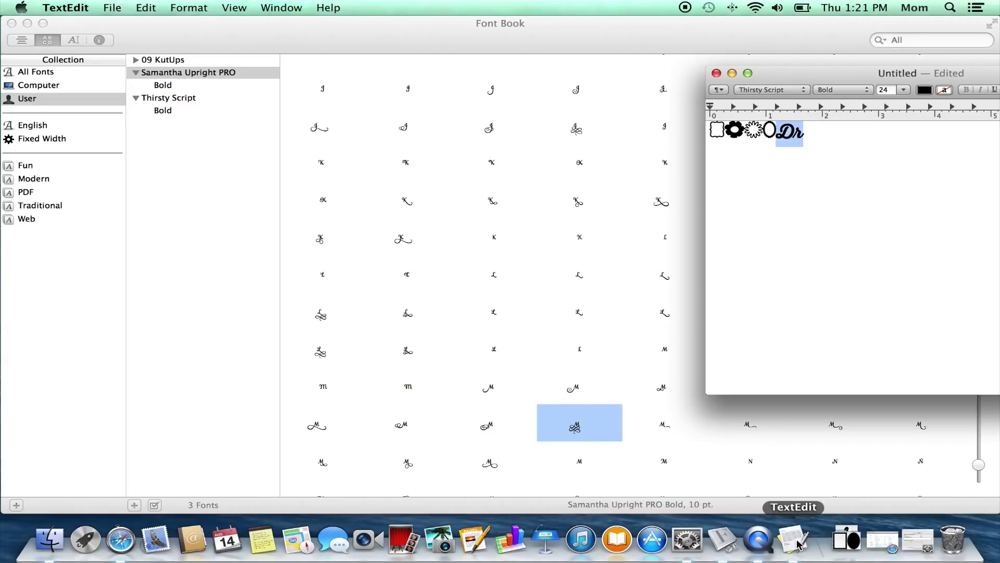
left_click(842, 172)
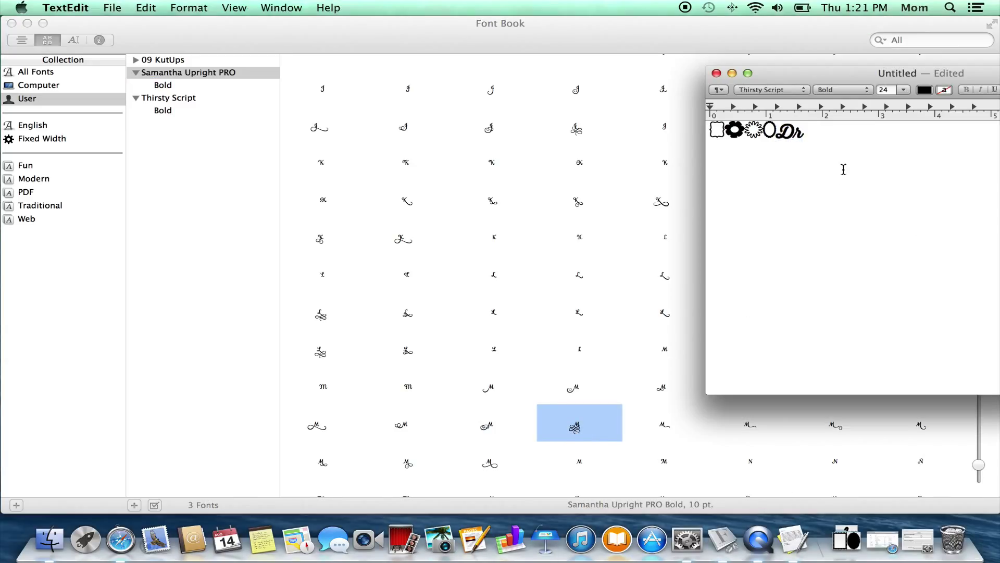
key("super+v")
Set the swash M to 72 pt and move the document window over Font Book.
left_click(806, 141)
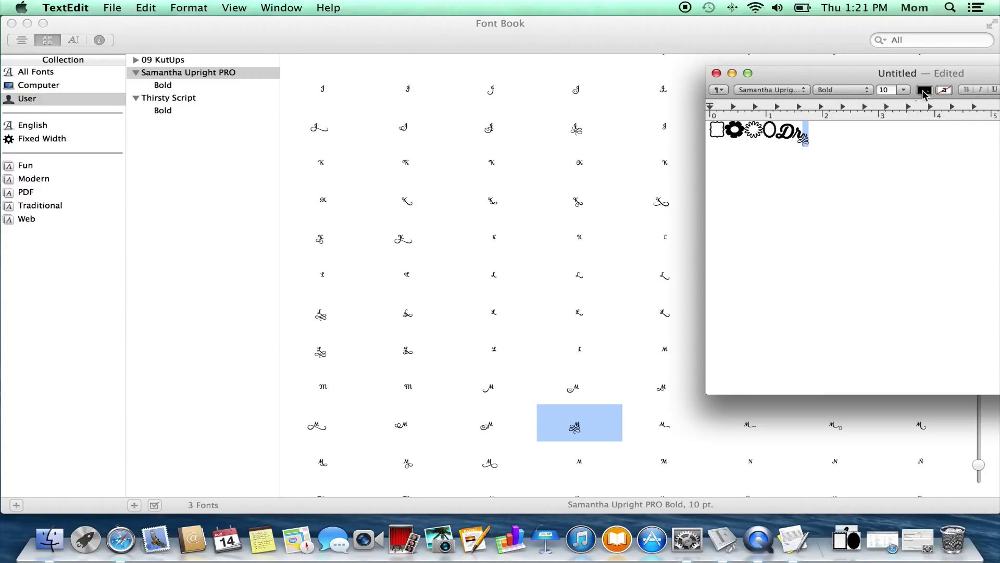
left_click(905, 90)
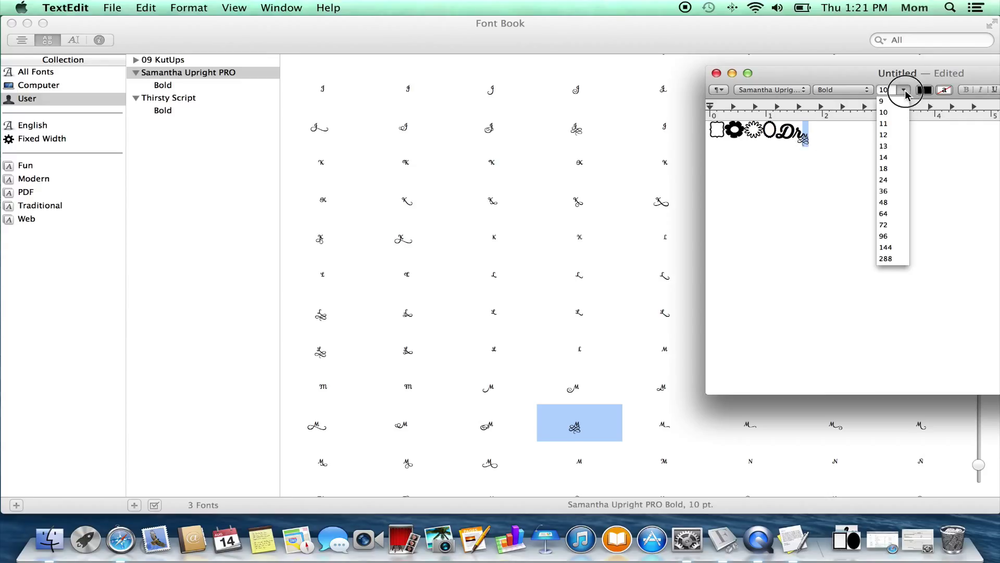
left_click(889, 225)
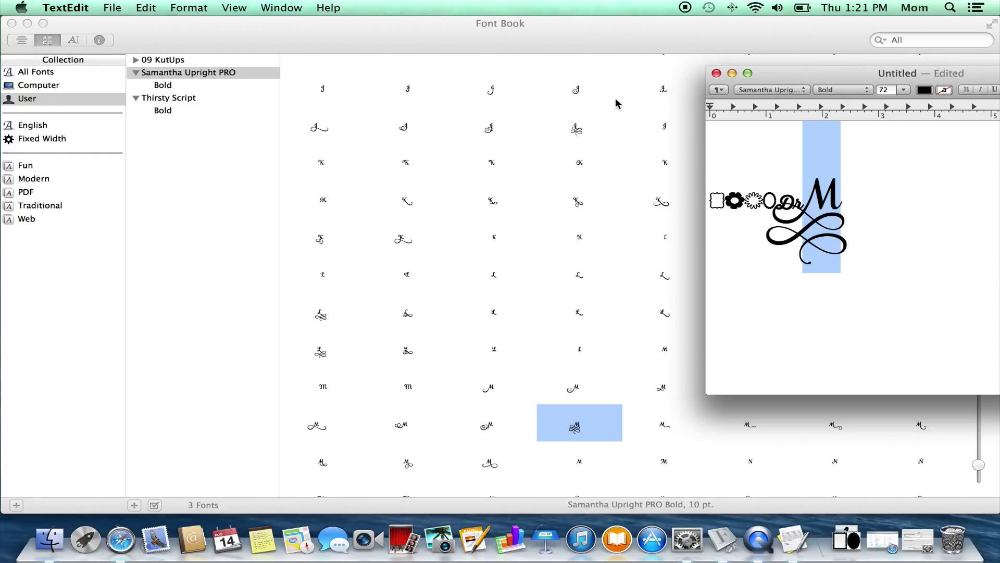
left_click_drag(789, 79, 606, 107)
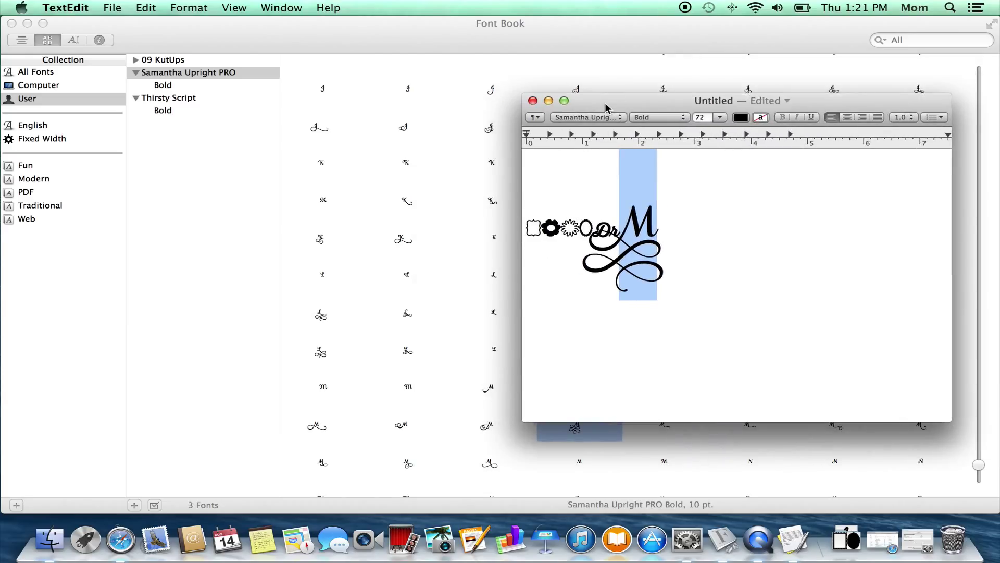